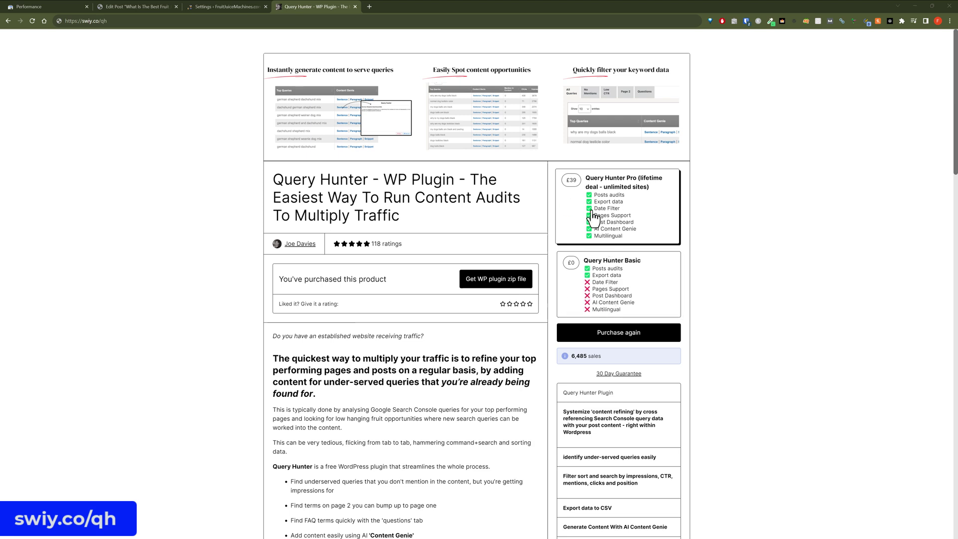
Scroll the Gumroad Query Hunter page down to the feature bullets and the Content Genie video
{"action": "scroll", "coordinate": [570, 238], "scroll_direction": "down", "scroll_amount": 1}
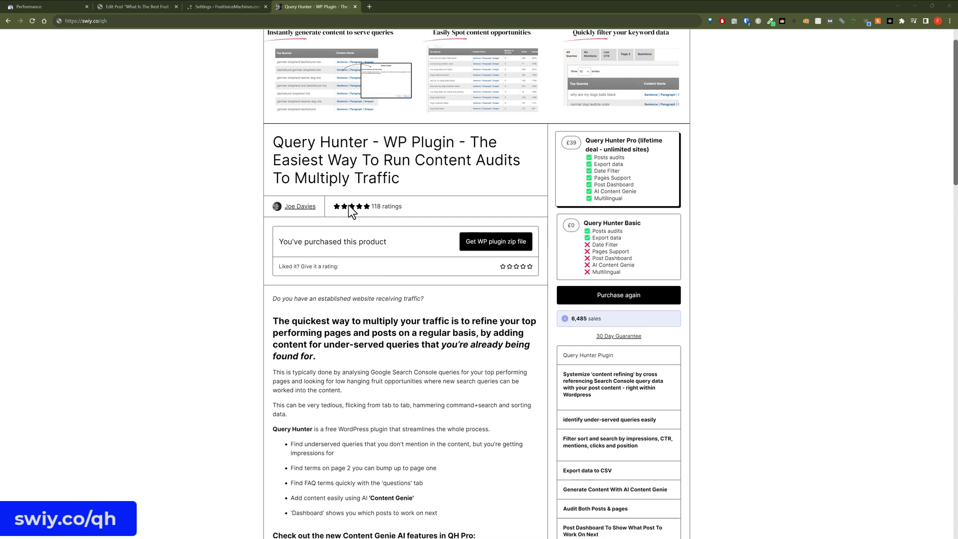
{"action": "scroll", "coordinate": [349, 205], "scroll_direction": "down", "scroll_amount": 2}
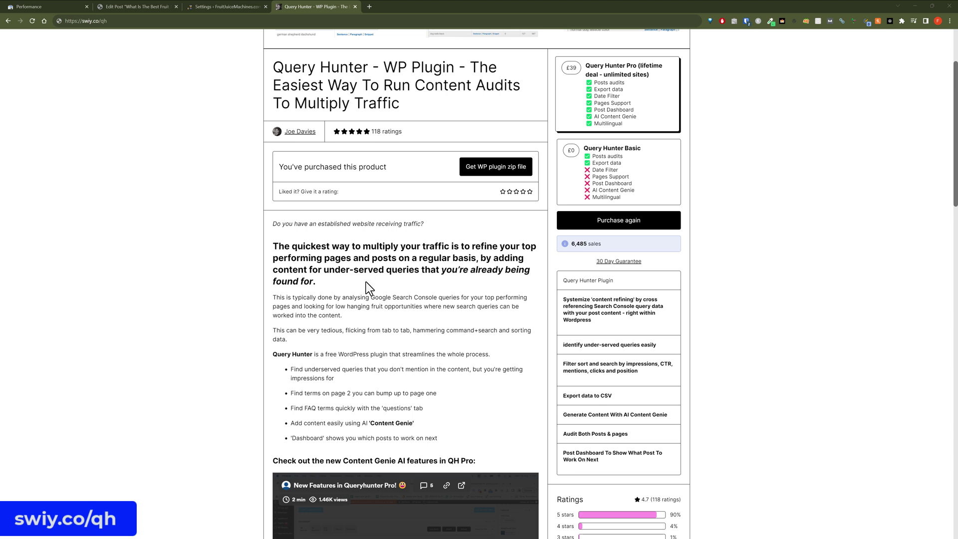
{"action": "scroll", "coordinate": [364, 279], "scroll_direction": "down", "scroll_amount": 1}
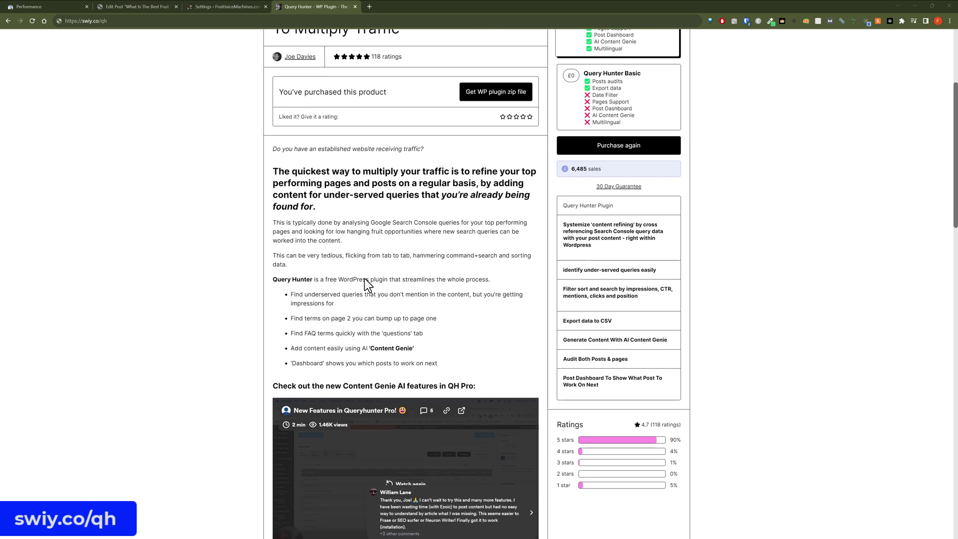
{"action": "scroll", "coordinate": [397, 255], "scroll_direction": "down", "scroll_amount": 2}
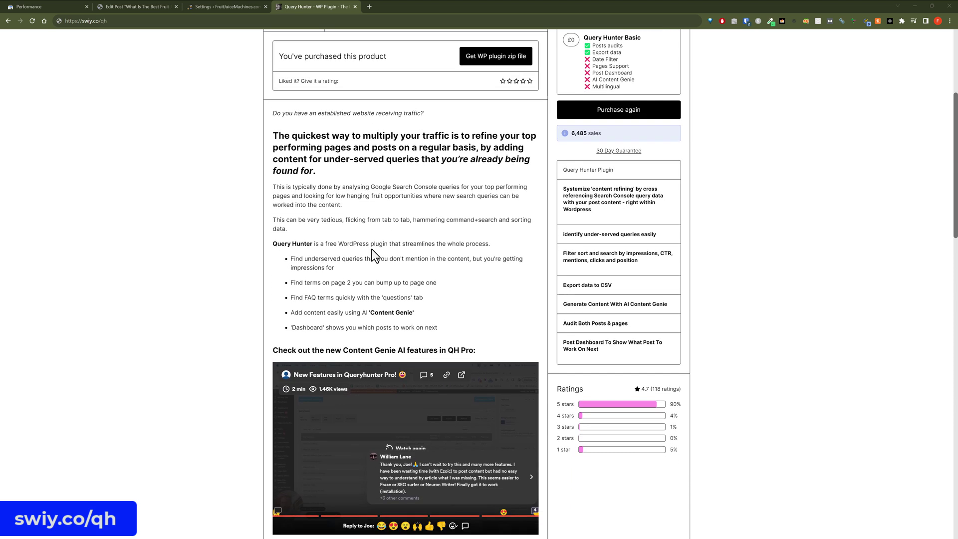
{"action": "scroll", "coordinate": [238, 208], "scroll_direction": "down", "scroll_amount": 1}
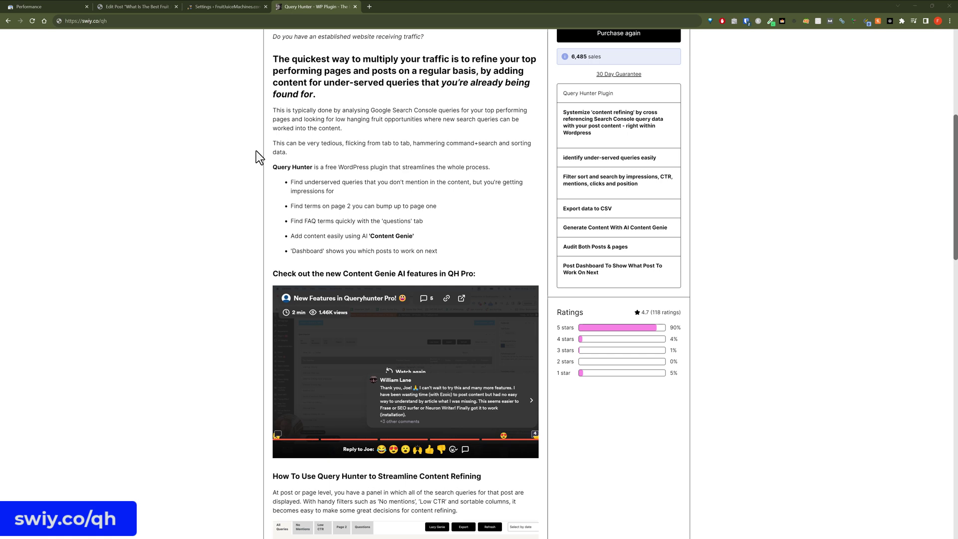
{"action": "scroll", "coordinate": [255, 151], "scroll_direction": "down", "scroll_amount": 1}
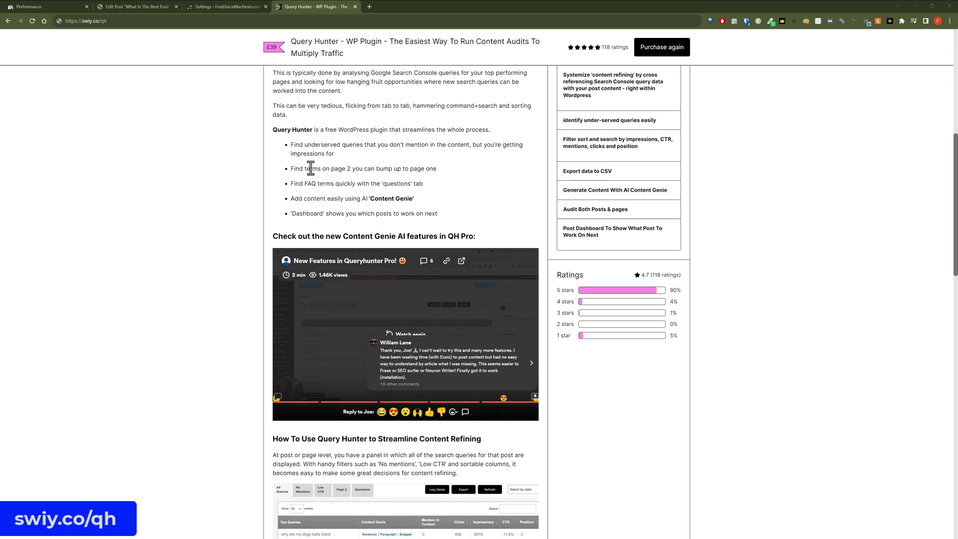
{"action": "scroll", "coordinate": [250, 163], "scroll_direction": "down", "scroll_amount": 5}
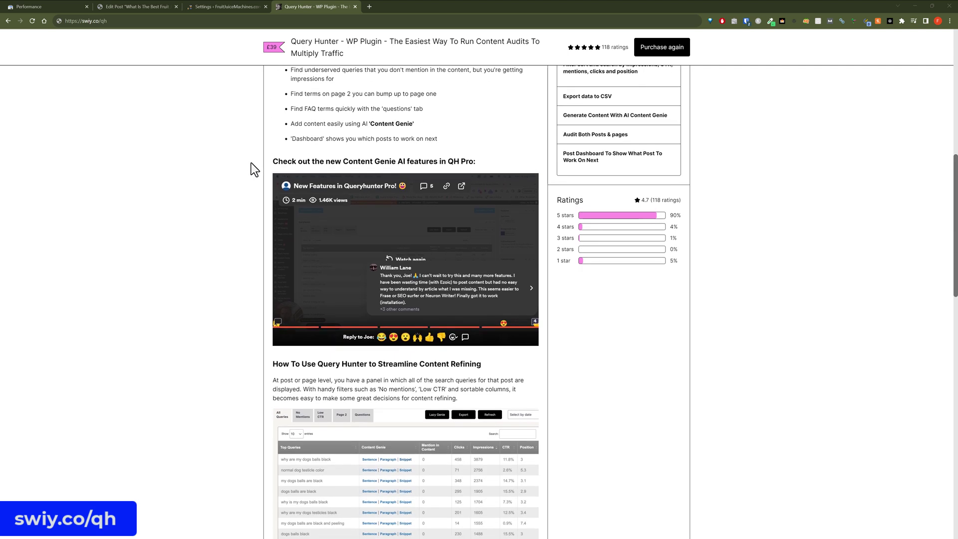
{"action": "scroll", "coordinate": [253, 243], "scroll_direction": "down", "scroll_amount": 2}
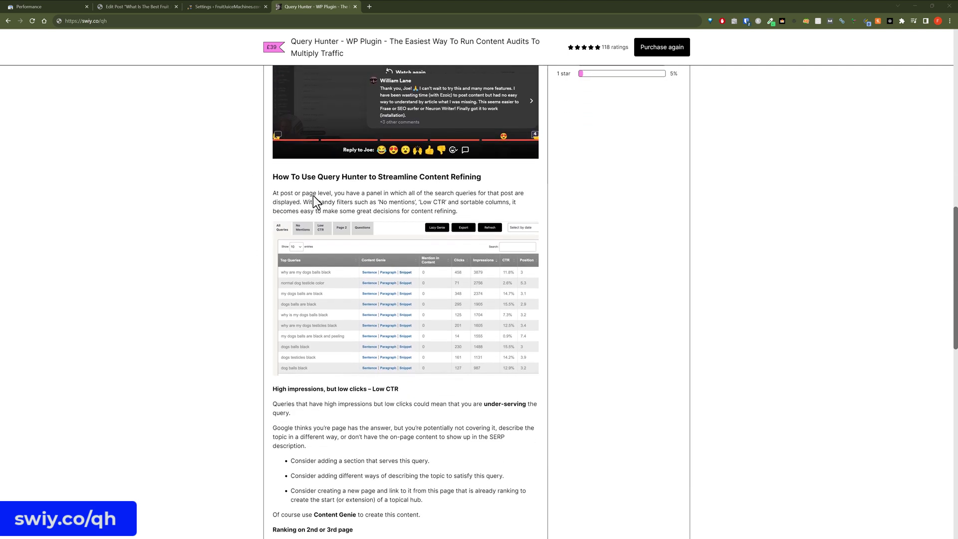
{"action": "scroll", "coordinate": [315, 196], "scroll_direction": "down", "scroll_amount": 2}
{"action": "scroll", "coordinate": [315, 196], "scroll_direction": "down", "scroll_amount": 3}
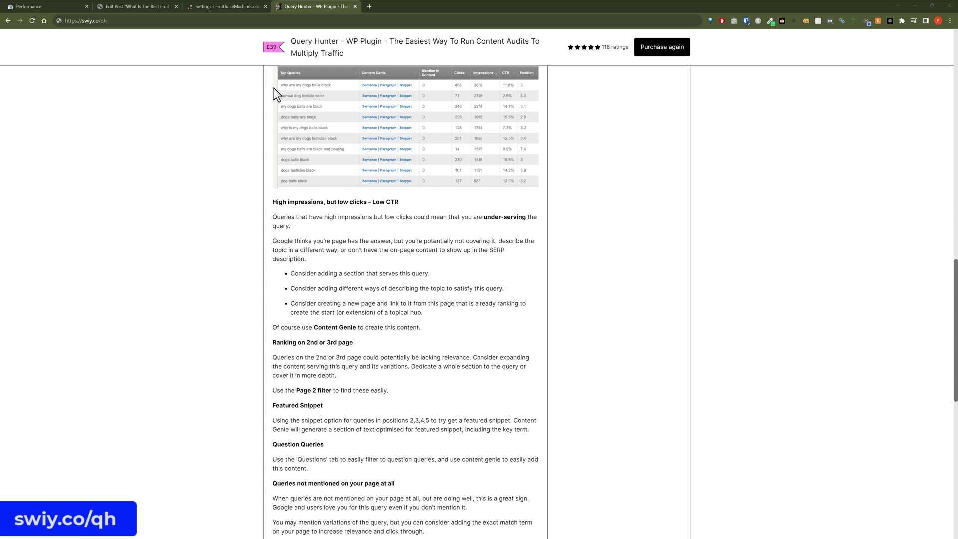
{"action": "scroll", "coordinate": [357, 187], "scroll_direction": "down", "scroll_amount": 4}
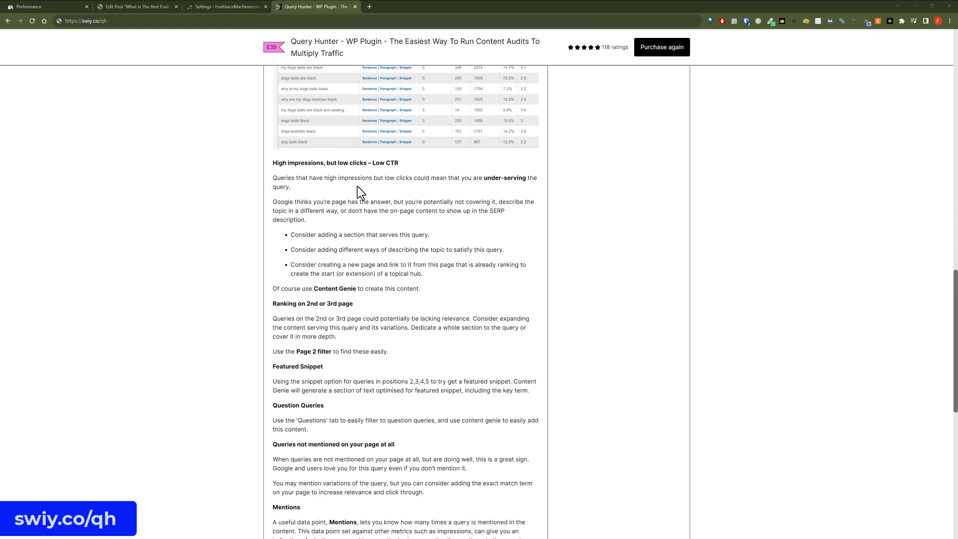
{"action": "scroll", "coordinate": [403, 262], "scroll_direction": "down", "scroll_amount": 1}
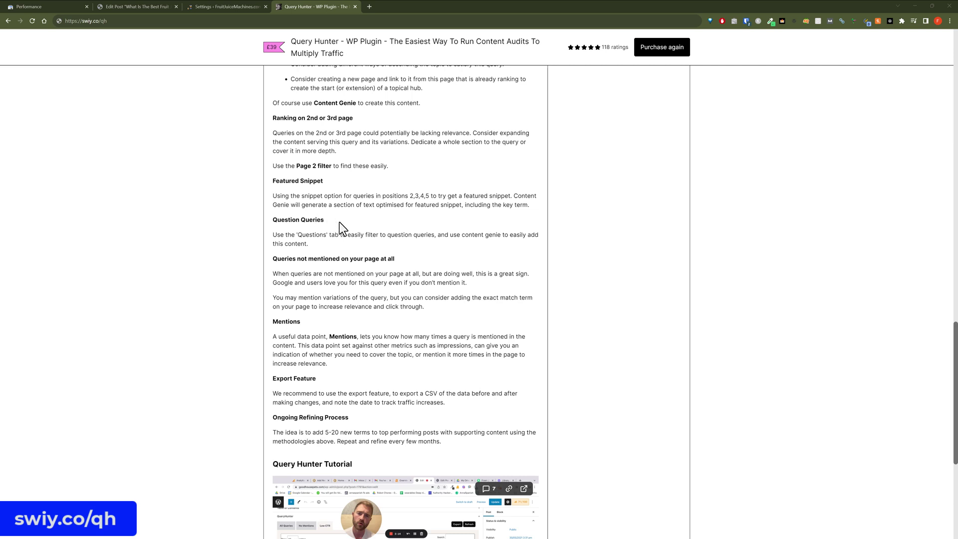
{"action": "scroll", "coordinate": [329, 229], "scroll_direction": "down", "scroll_amount": 2}
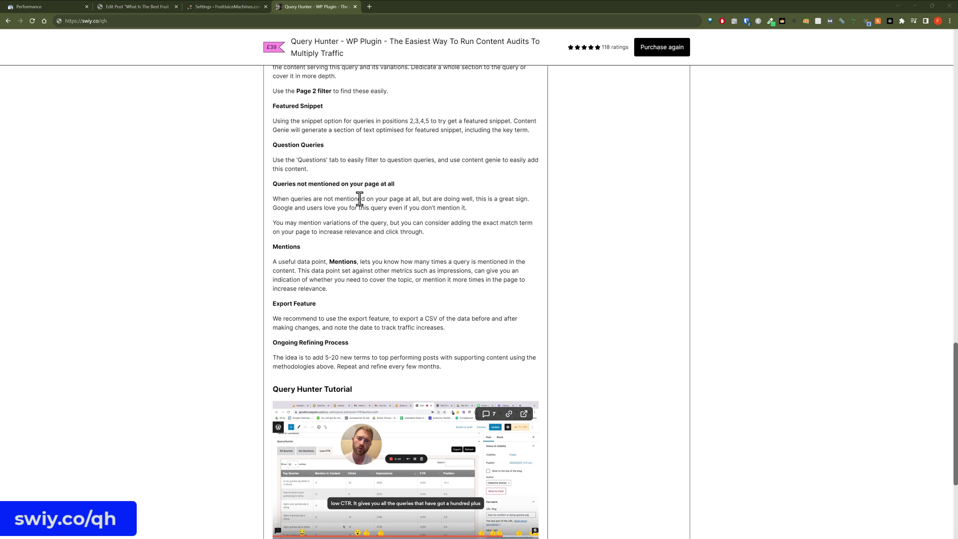
{"action": "scroll", "coordinate": [332, 189], "scroll_direction": "down", "scroll_amount": 2}
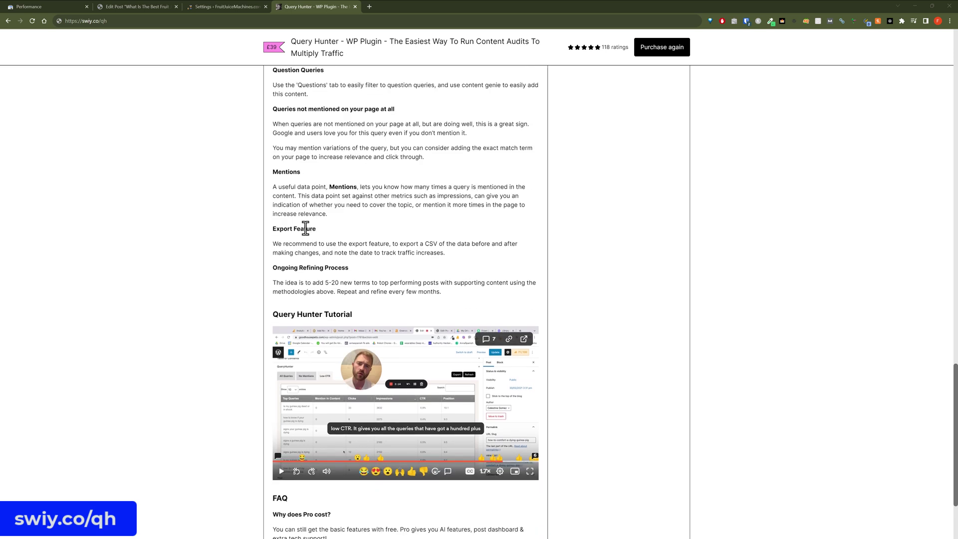
{"action": "scroll", "coordinate": [314, 229], "scroll_direction": "down", "scroll_amount": 3}
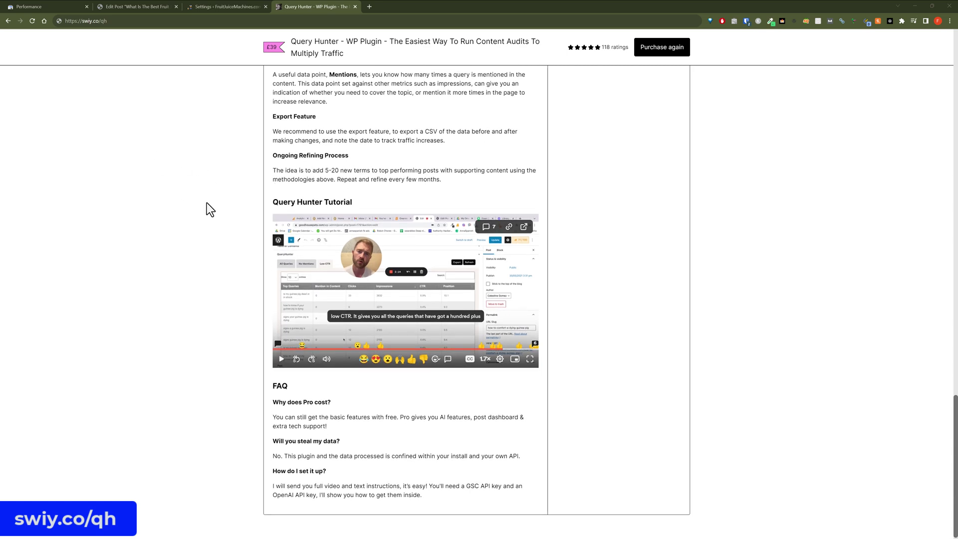
{"action": "scroll", "coordinate": [207, 205], "scroll_direction": "up", "scroll_amount": 15}
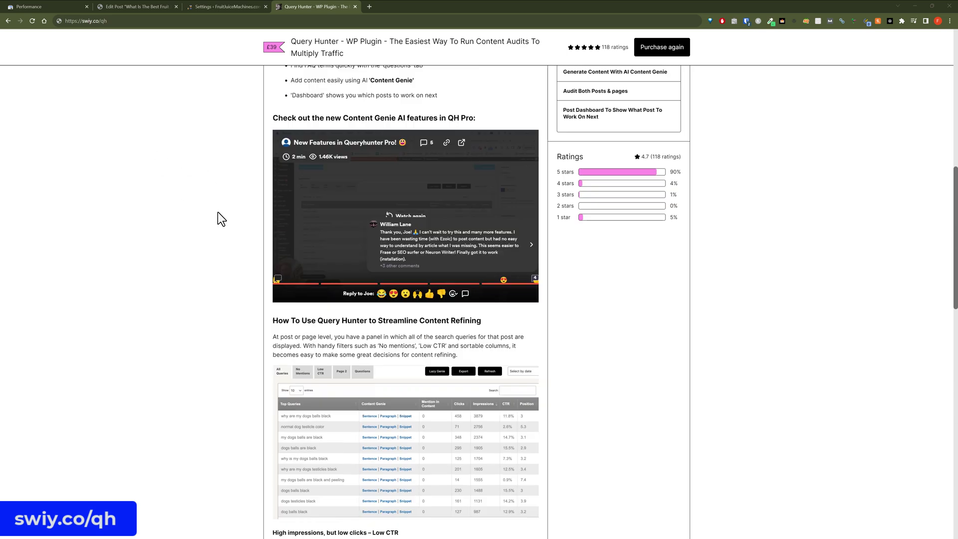
{"action": "scroll", "coordinate": [225, 207], "scroll_direction": "up", "scroll_amount": 4}
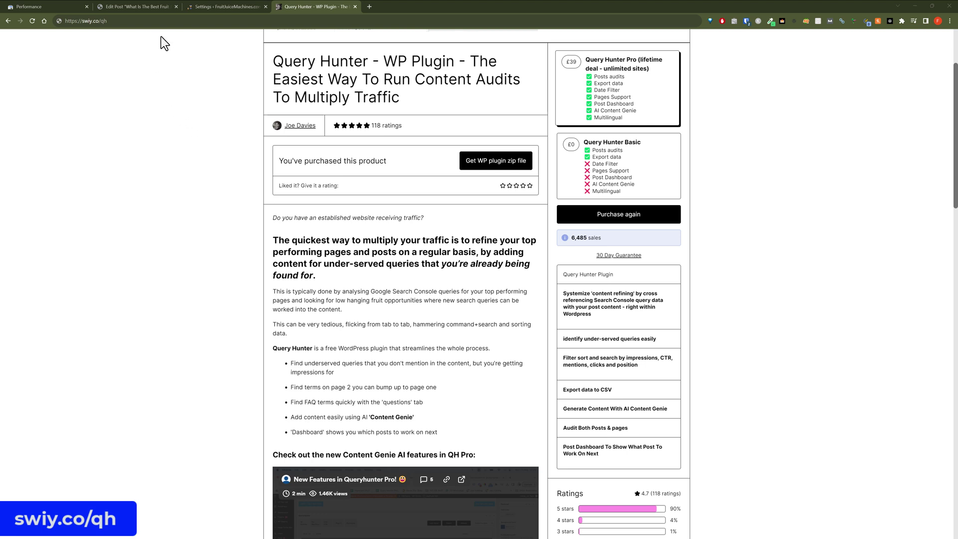
{"action": "left_click", "coordinate": [204, 6]}
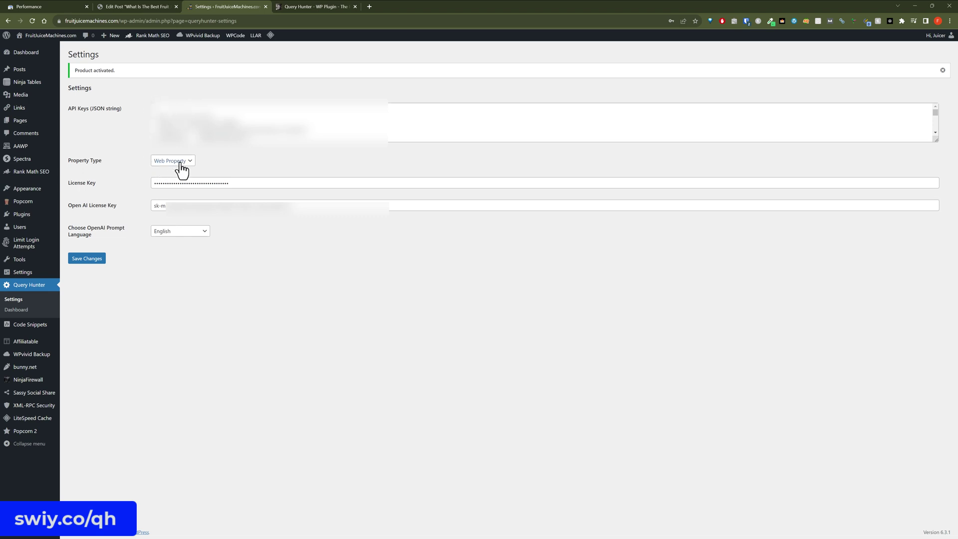
Switch to the Google Search Console Performance report tab
{"action": "left_click", "coordinate": [48, 2]}
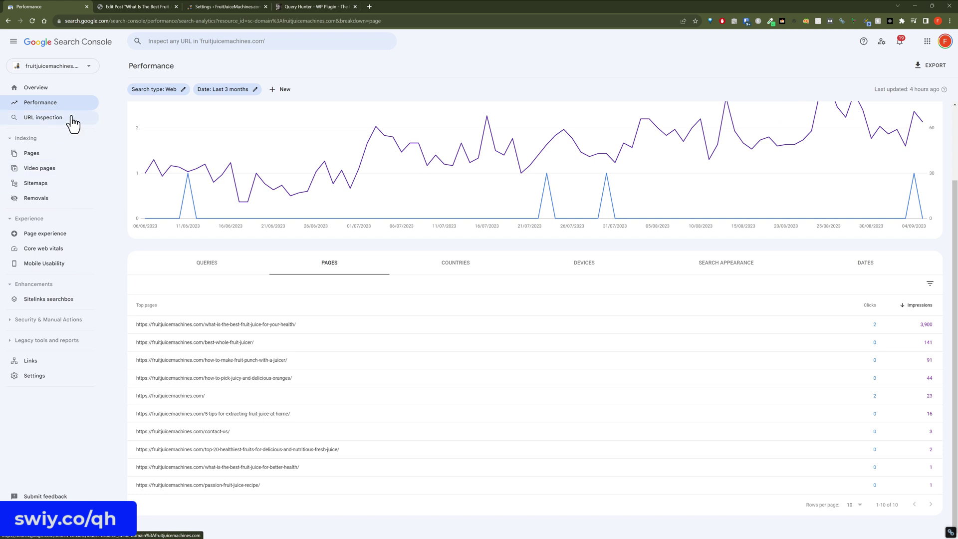
Open the Search Console property selector and scroll to the fruitjuicemachines.com domain property
{"action": "left_click", "coordinate": [91, 68]}
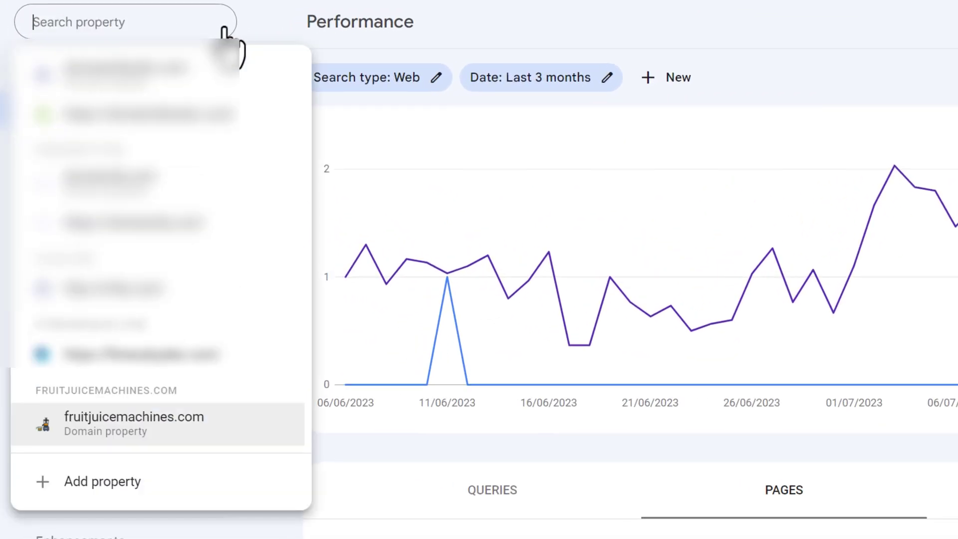
{"action": "scroll", "coordinate": [181, 189], "scroll_direction": "down", "scroll_amount": 3}
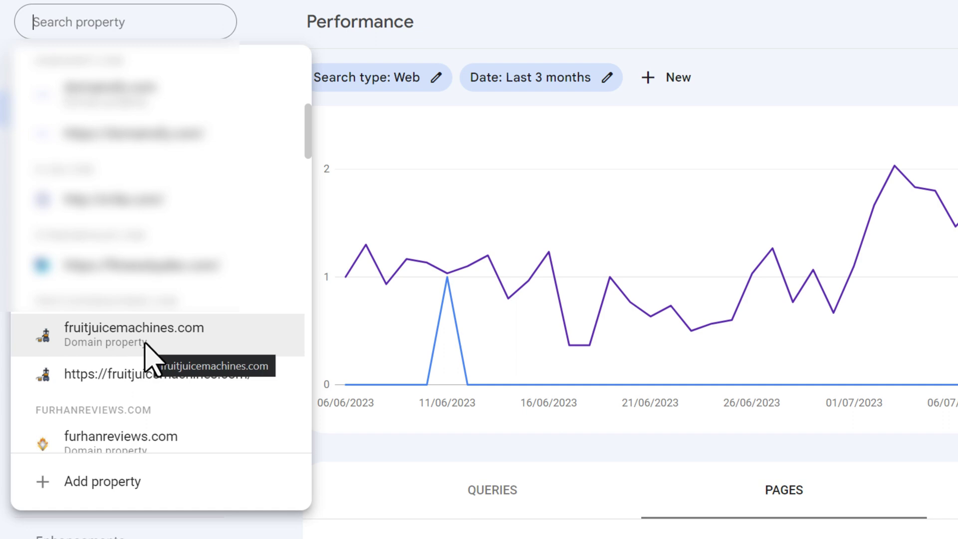
Back in Query Hunter settings, leave Property Type as Web Property
{"action": "left_click", "coordinate": [204, 5]}
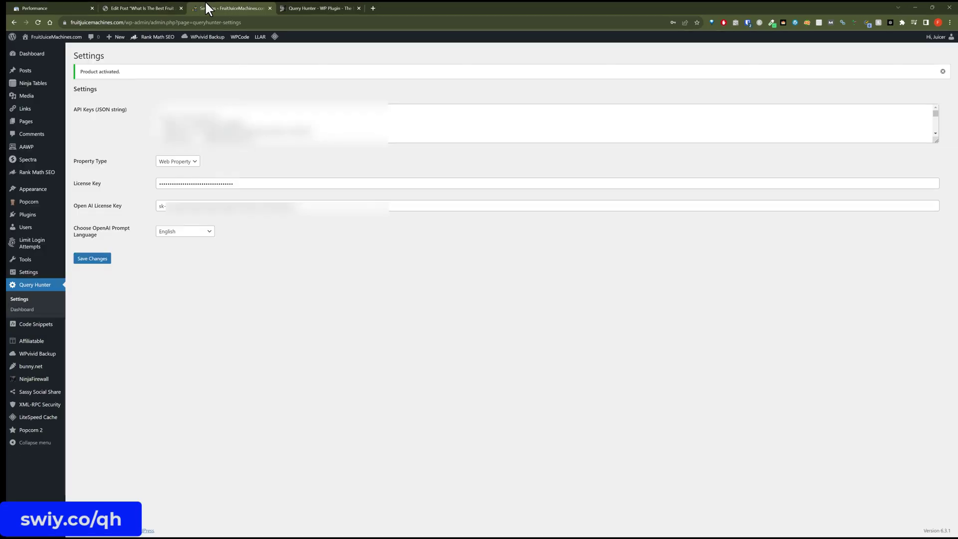
{"action": "left_click", "coordinate": [183, 166]}
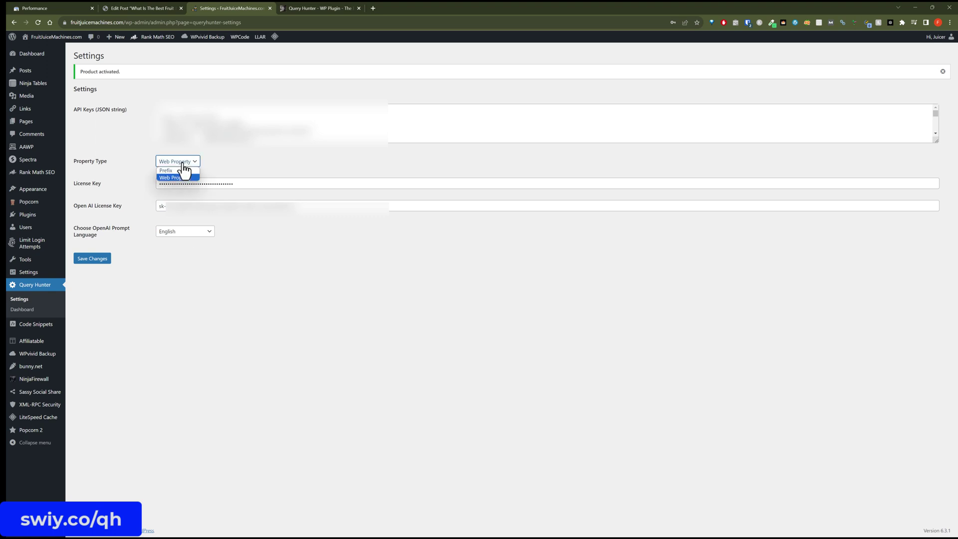
{"action": "left_click", "coordinate": [184, 166]}
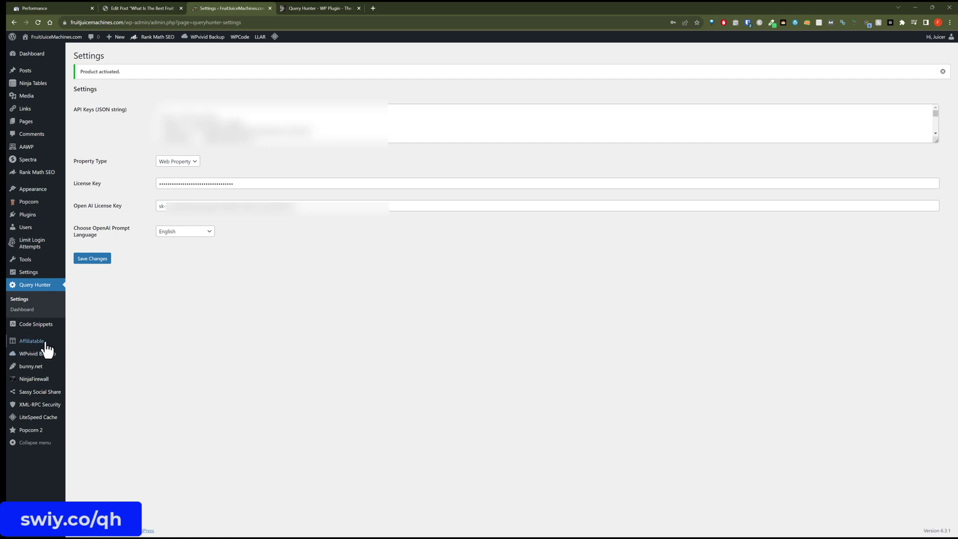
Open the fruit juice post editor and highlight the top query's zero mentions in QueryHunter
{"action": "left_click", "coordinate": [132, 2]}
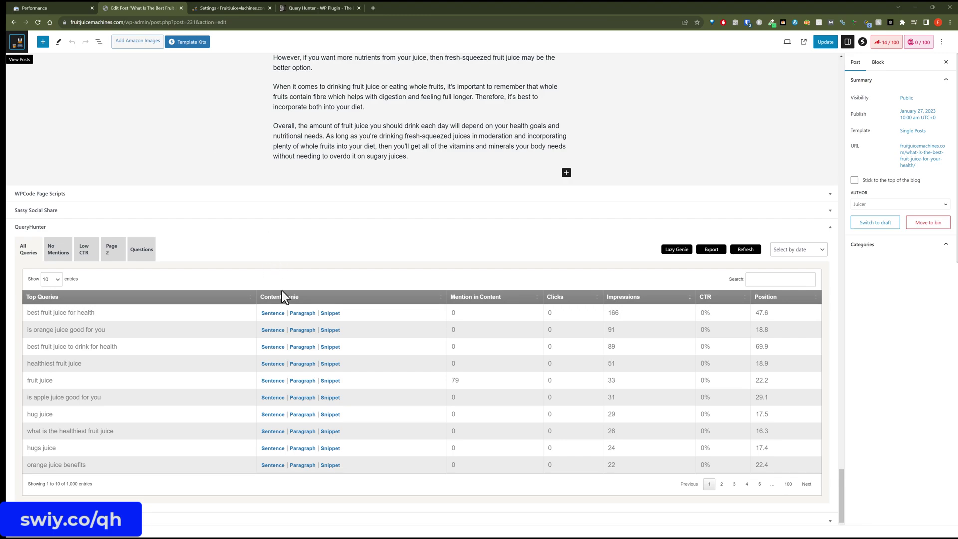
{"action": "scroll", "coordinate": [248, 349], "scroll_direction": "up", "scroll_amount": 10}
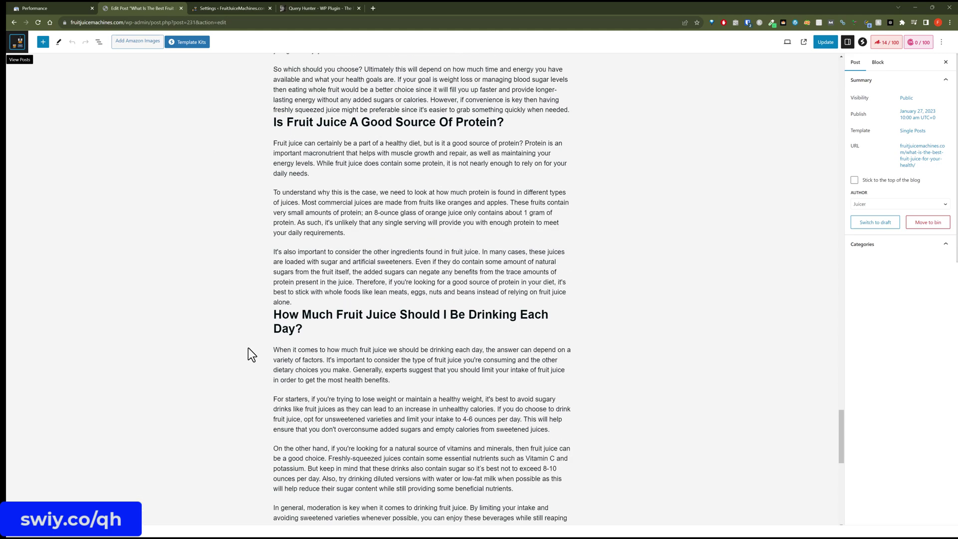
{"action": "scroll", "coordinate": [248, 348], "scroll_direction": "up", "scroll_amount": 5}
{"action": "scroll", "coordinate": [246, 348], "scroll_direction": "down", "scroll_amount": 14}
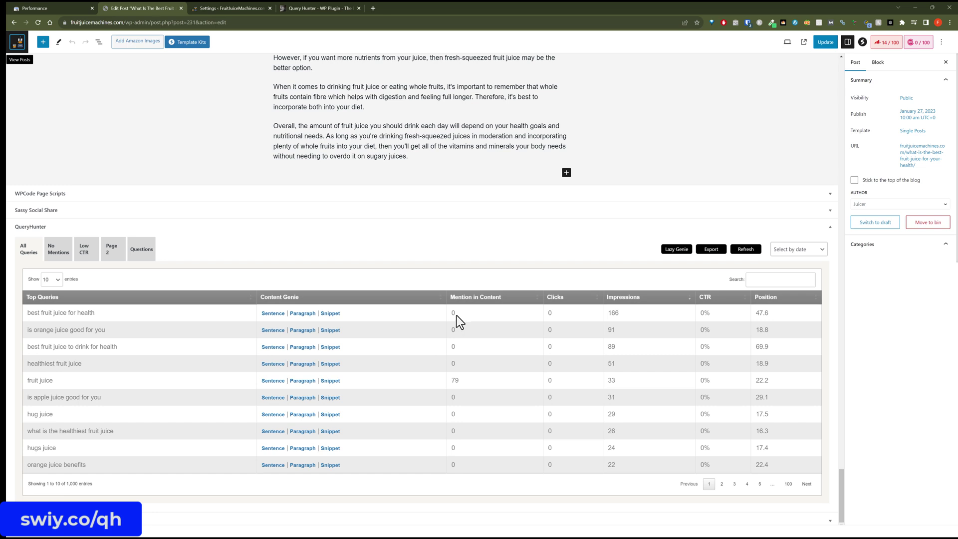
{"action": "left_click_drag", "start_coordinate": [456, 315], "coordinate": [448, 315]}
Generate an AI sentence, then a paragraph, for 'best fruit juice for health'
{"action": "left_click", "coordinate": [273, 313]}
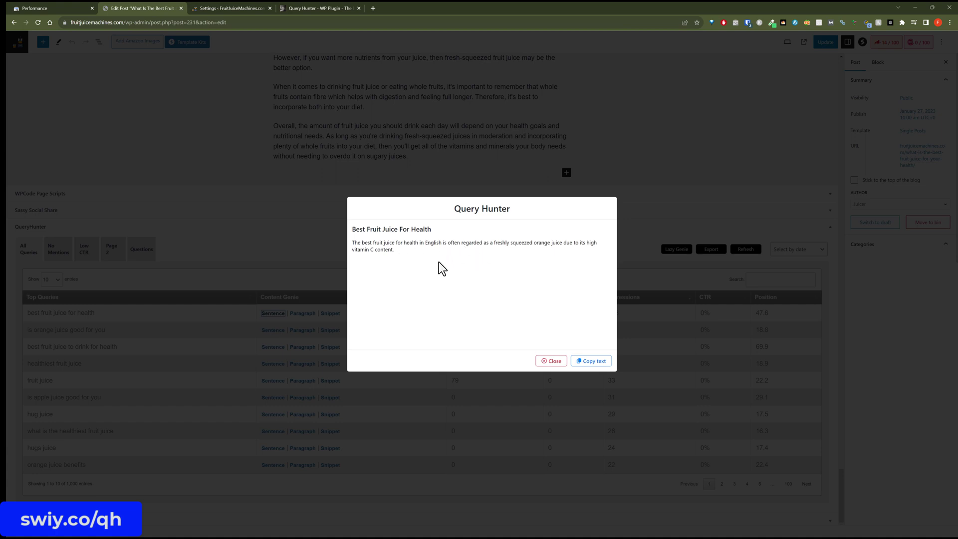
{"action": "left_click_drag", "start_coordinate": [441, 246], "coordinate": [420, 247]}
{"action": "left_click", "coordinate": [553, 361]}
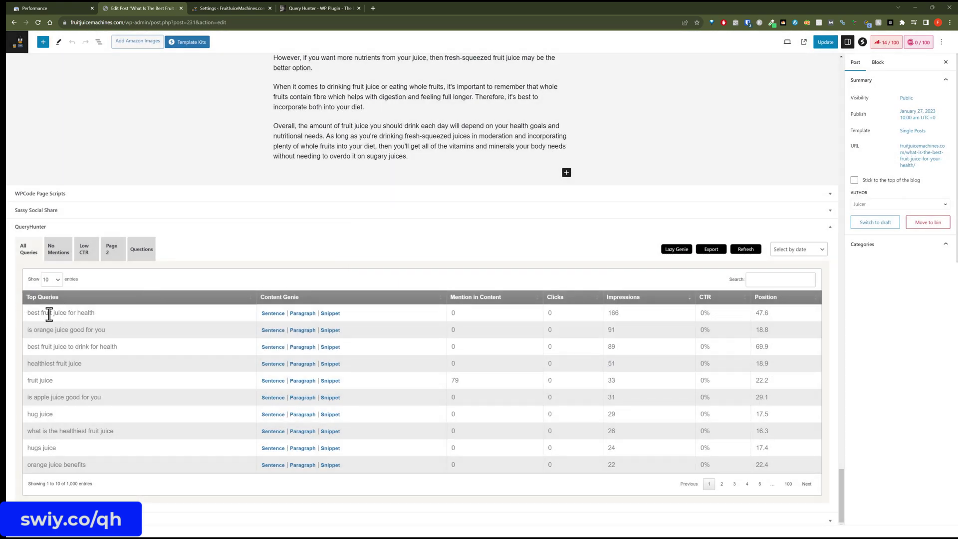
{"action": "left_click", "coordinate": [302, 313]}
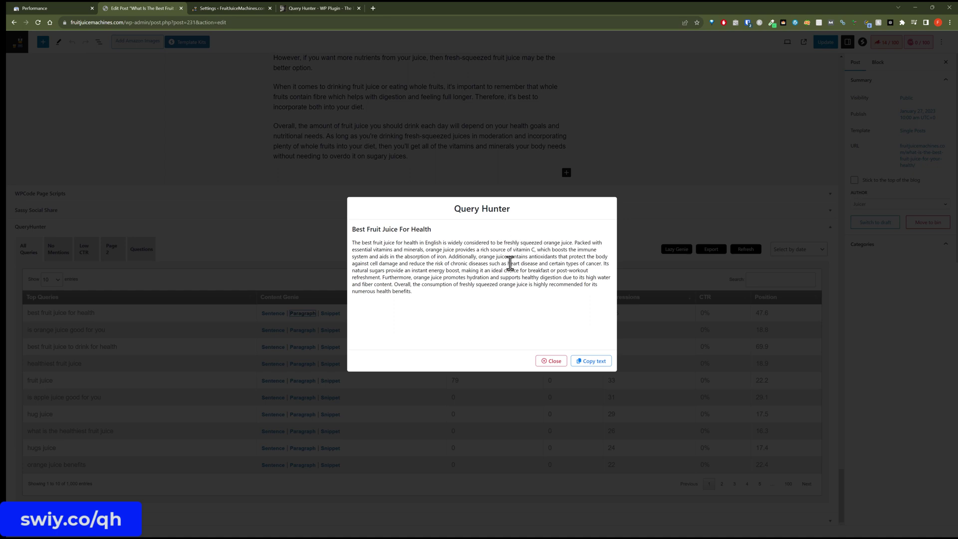
Generate and close a snippet for 'best fruit juice for health', then generate an all-missing-queries section
{"action": "left_click", "coordinate": [551, 361]}
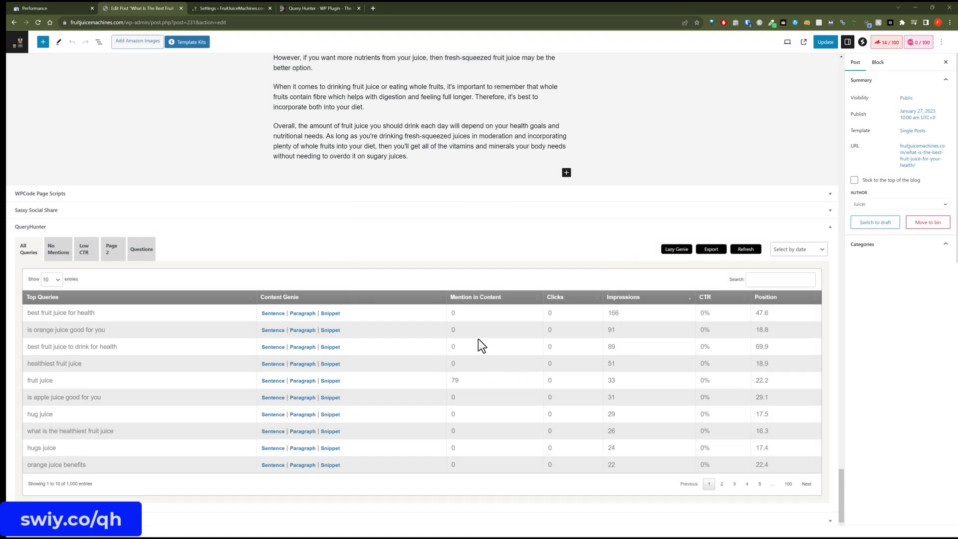
{"action": "left_click", "coordinate": [330, 314]}
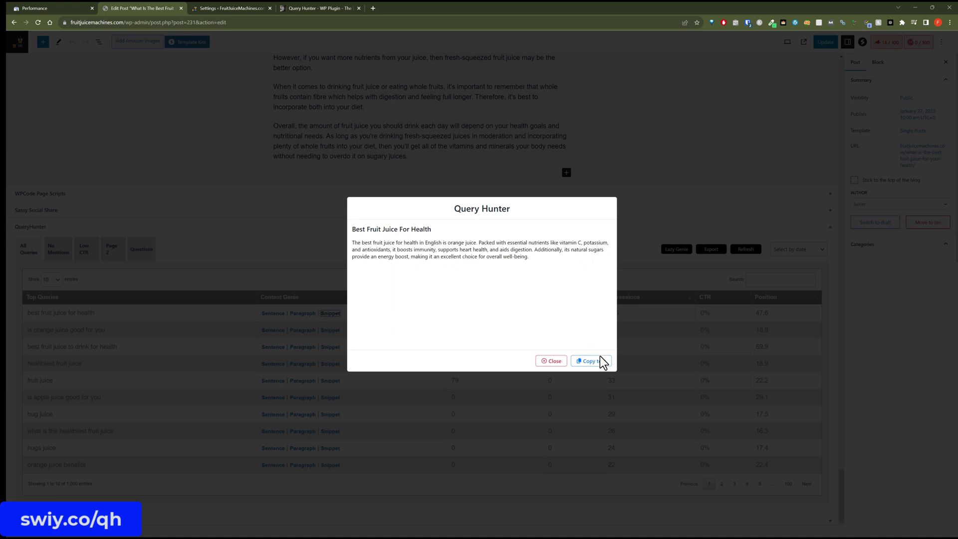
{"action": "left_click", "coordinate": [545, 362]}
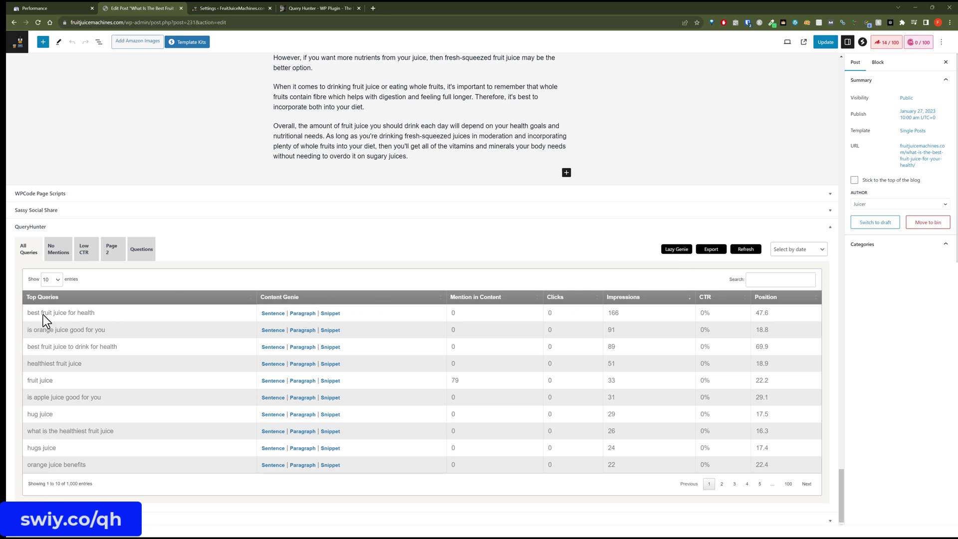
{"action": "left_click", "coordinate": [677, 252]}
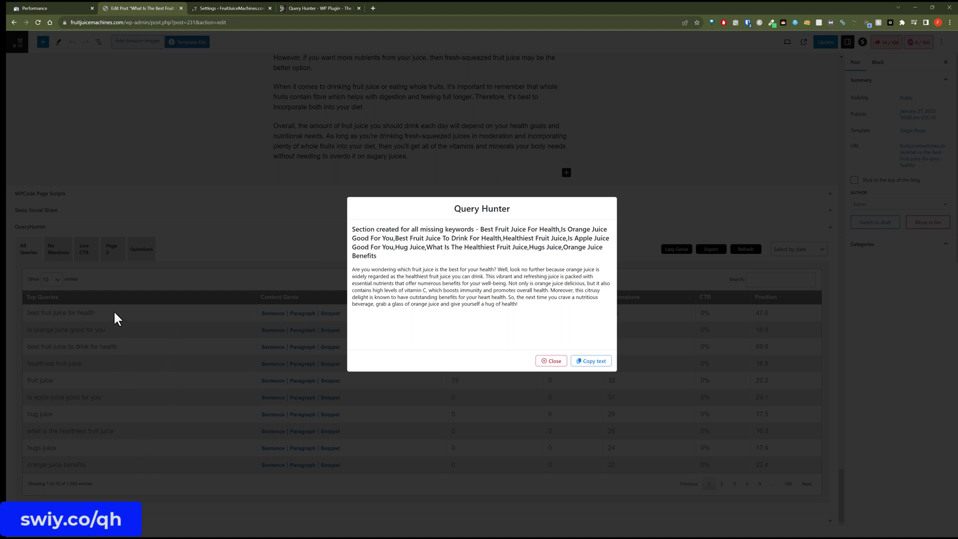
Close the generated section and sort the QueryHunter table by mentions in content
{"action": "left_click", "coordinate": [547, 362]}
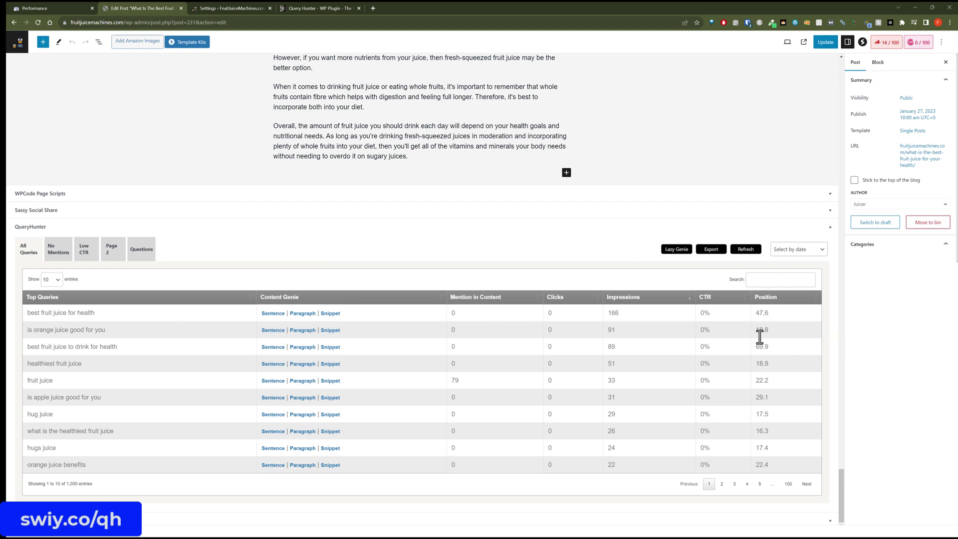
{"action": "left_click", "coordinate": [486, 301]}
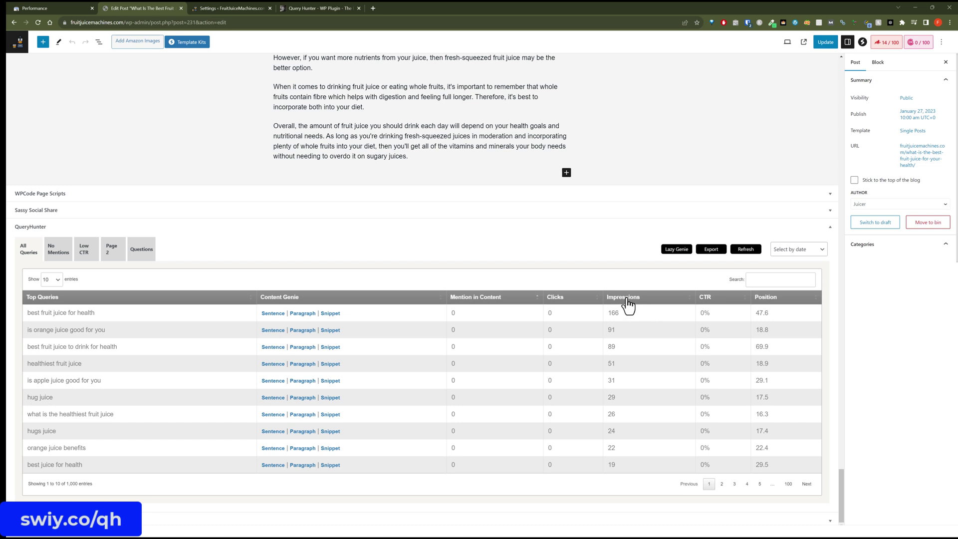
{"action": "left_click", "coordinate": [478, 298]}
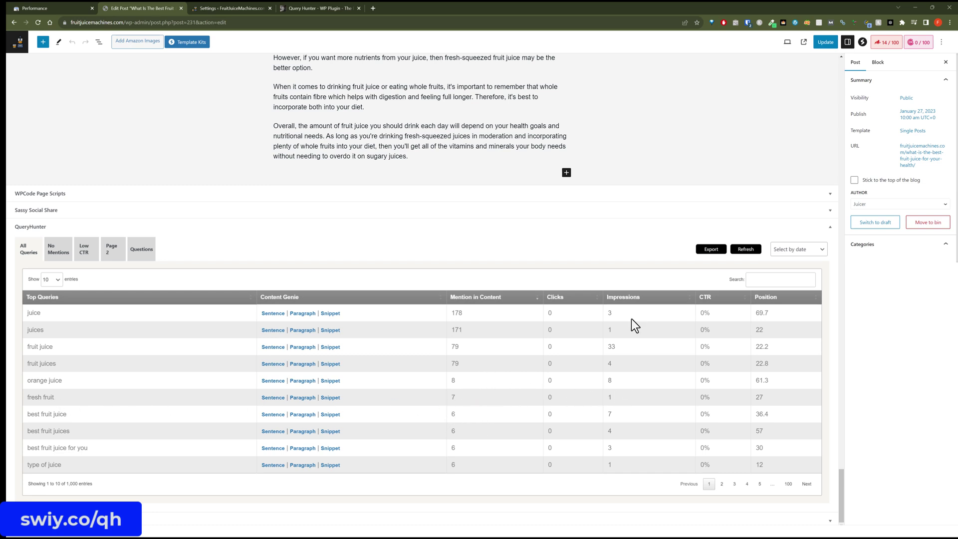
{"action": "left_click", "coordinate": [629, 298]}
{"action": "left_click", "coordinate": [629, 299]}
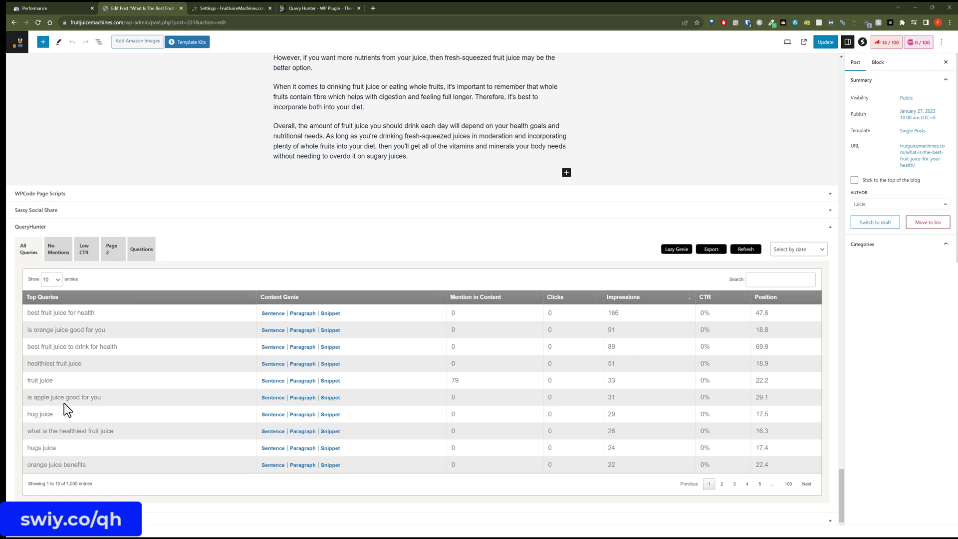
{"action": "left_click", "coordinate": [67, 256]}
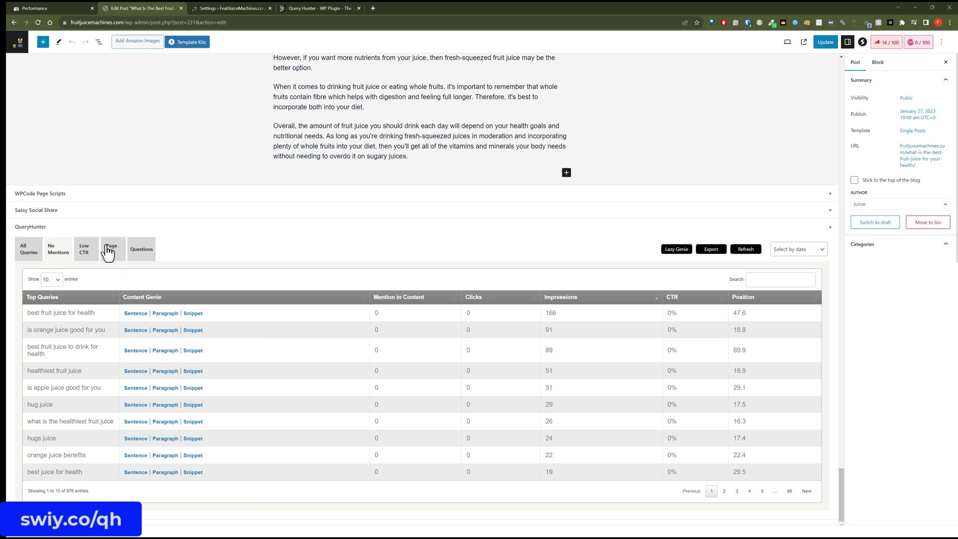
Try the Low CTR and Page 2 filters, then filter the QueryHunter table to Questions
{"action": "left_click", "coordinate": [89, 252]}
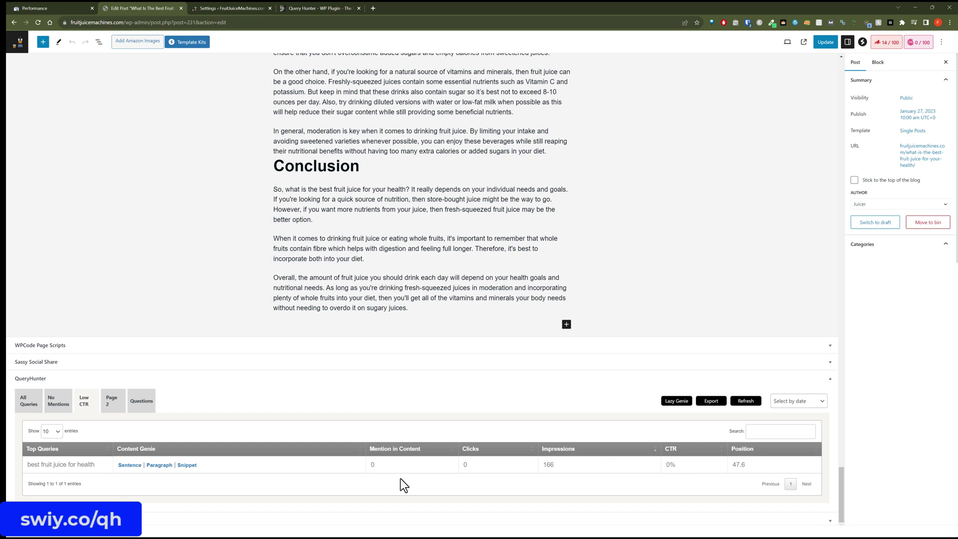
{"action": "left_click", "coordinate": [112, 399]}
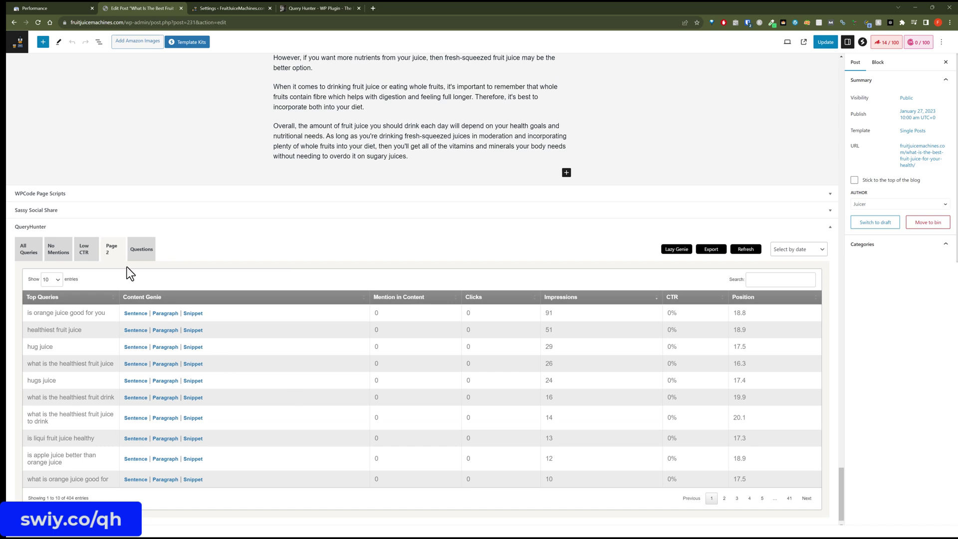
{"action": "left_click", "coordinate": [141, 251]}
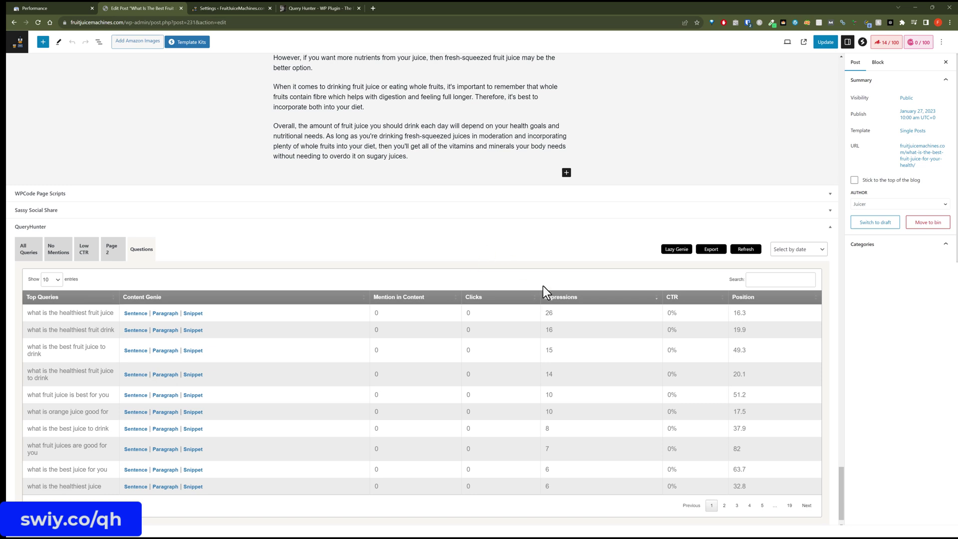
{"action": "scroll", "coordinate": [298, 376], "scroll_direction": "up", "scroll_amount": 2}
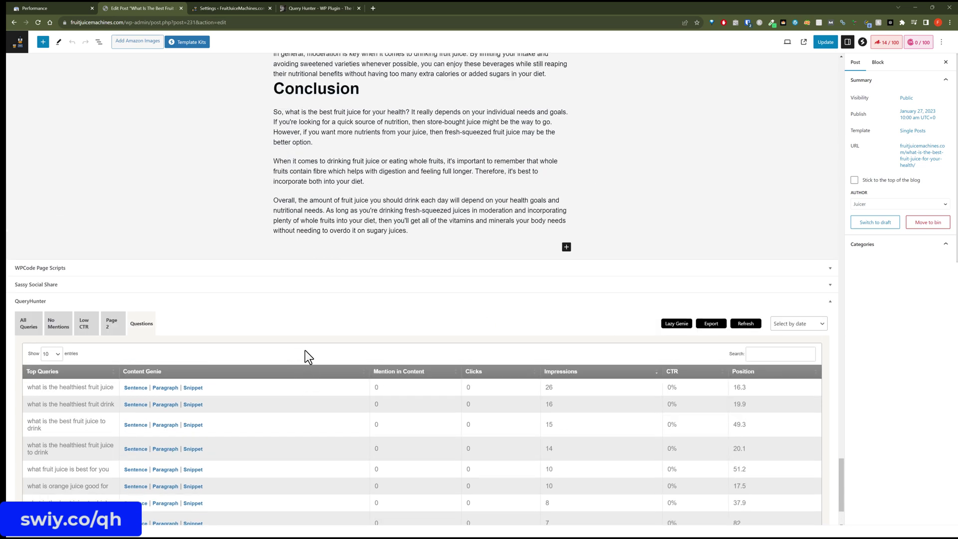
{"action": "scroll", "coordinate": [304, 357], "scroll_direction": "up", "scroll_amount": 4}
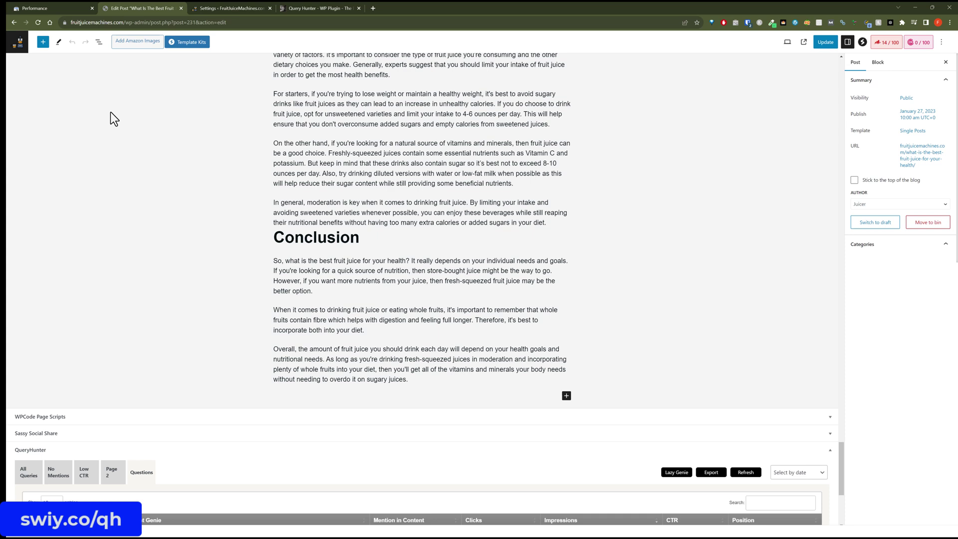
{"action": "scroll", "coordinate": [151, 355], "scroll_direction": "down", "scroll_amount": 5}
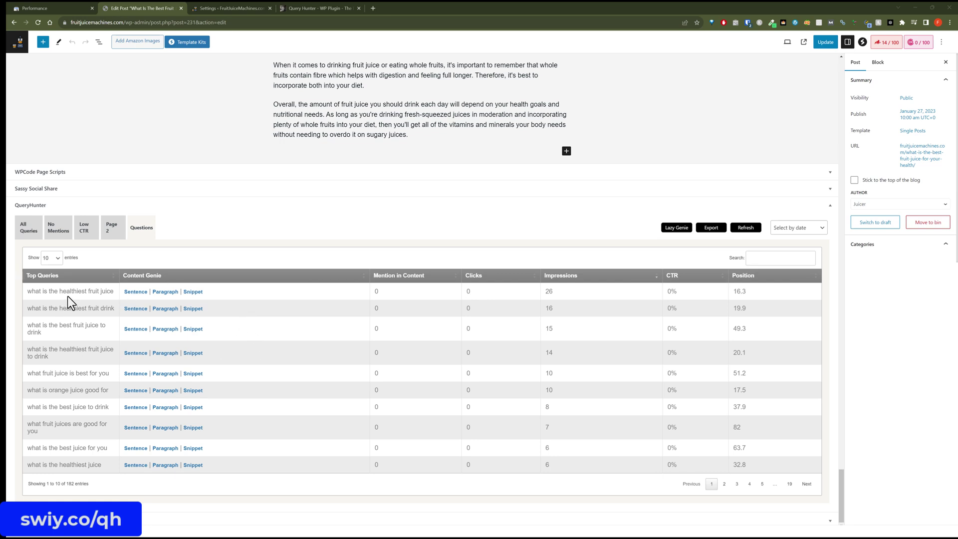
{"action": "scroll", "coordinate": [244, 433], "scroll_direction": "up", "scroll_amount": 3}
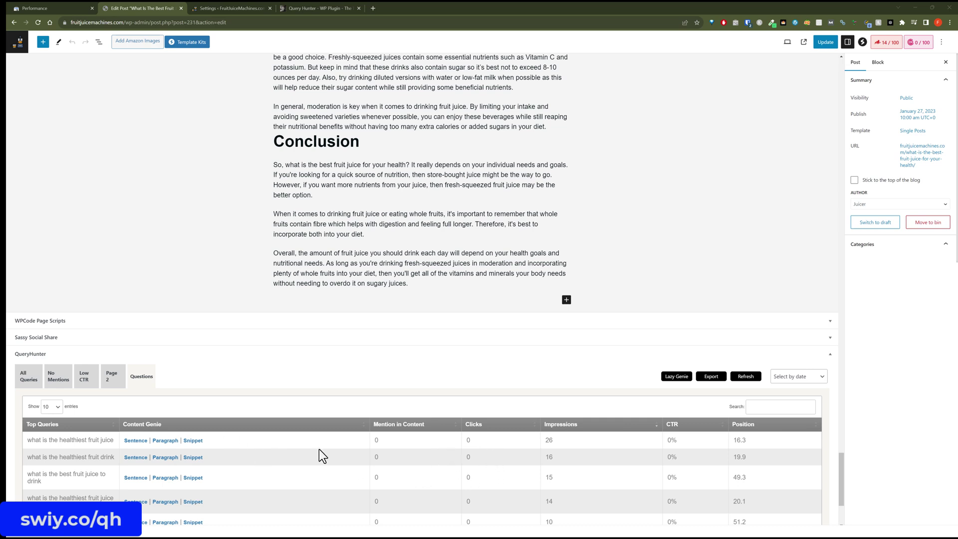
{"action": "scroll", "coordinate": [272, 436], "scroll_direction": "down", "scroll_amount": 2}
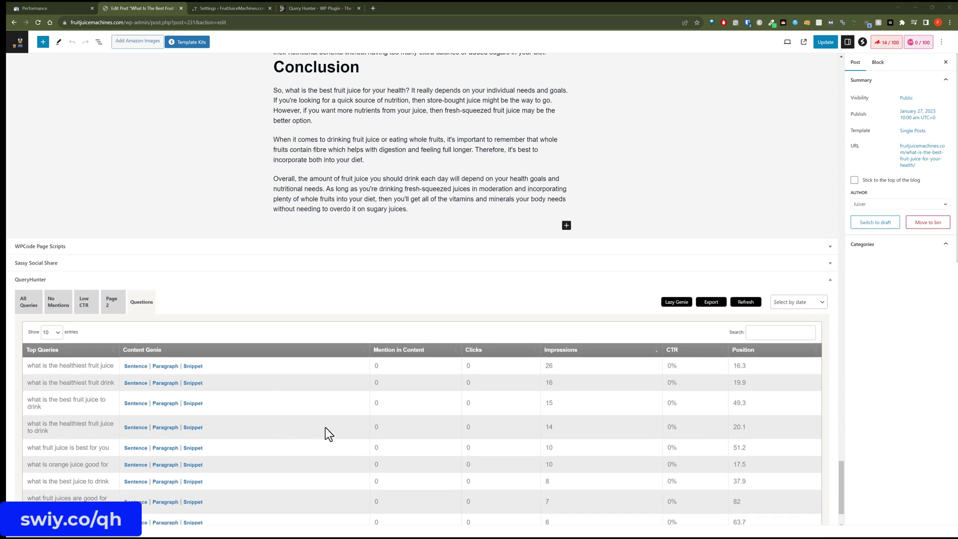
{"action": "scroll", "coordinate": [325, 427], "scroll_direction": "down", "scroll_amount": 2}
{"action": "scroll", "coordinate": [325, 427], "scroll_direction": "up", "scroll_amount": 7}
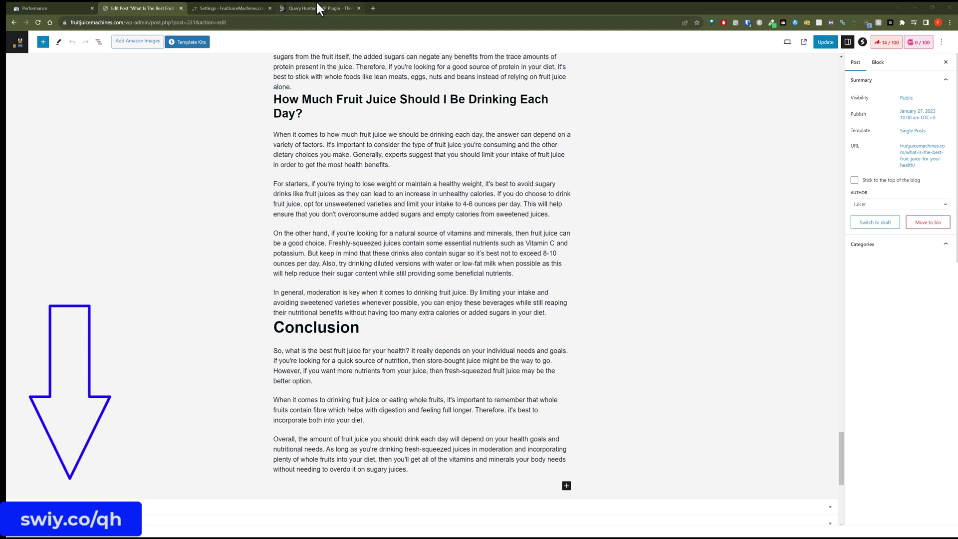
{"action": "scroll", "coordinate": [337, 298], "scroll_direction": "down", "scroll_amount": 4}
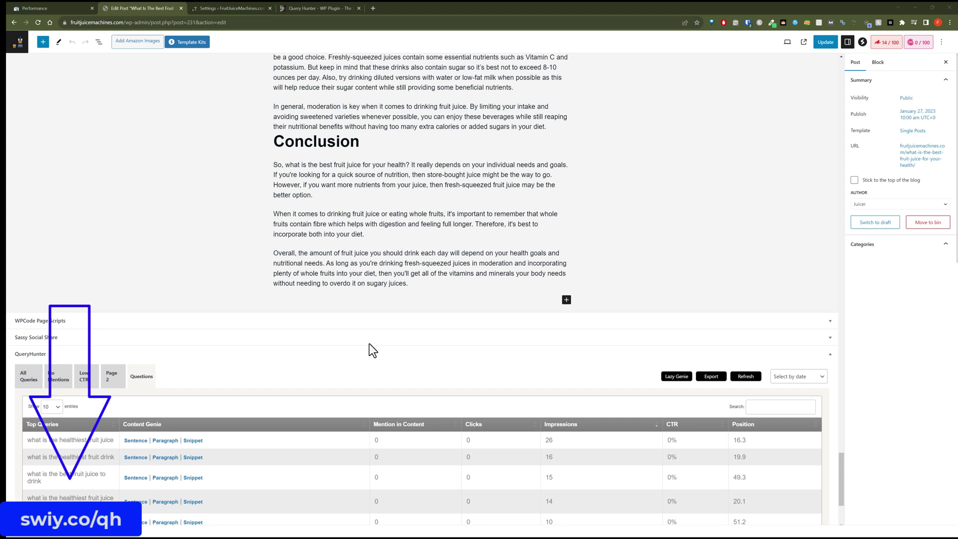
{"action": "scroll", "coordinate": [151, 376], "scroll_direction": "down", "scroll_amount": 2}
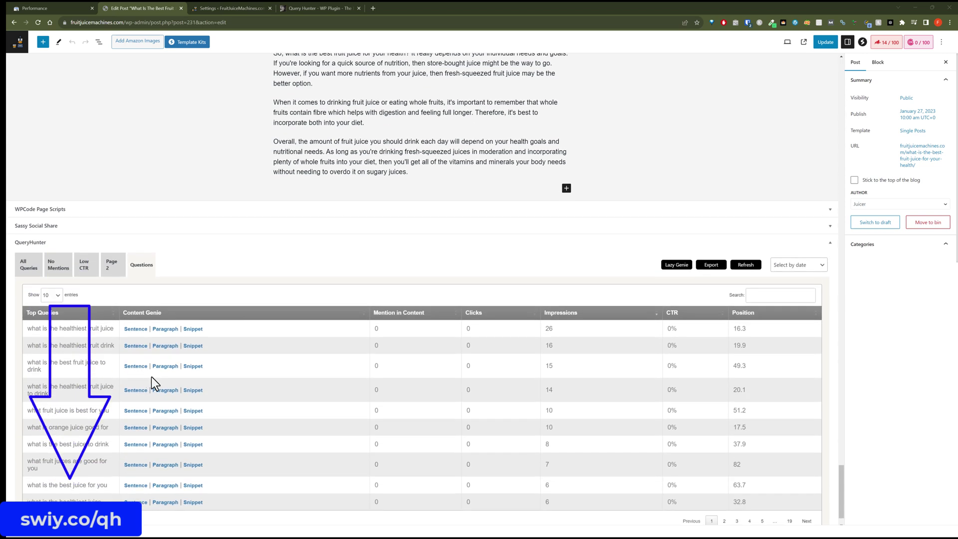
{"action": "scroll", "coordinate": [151, 376], "scroll_direction": "down", "scroll_amount": 1}
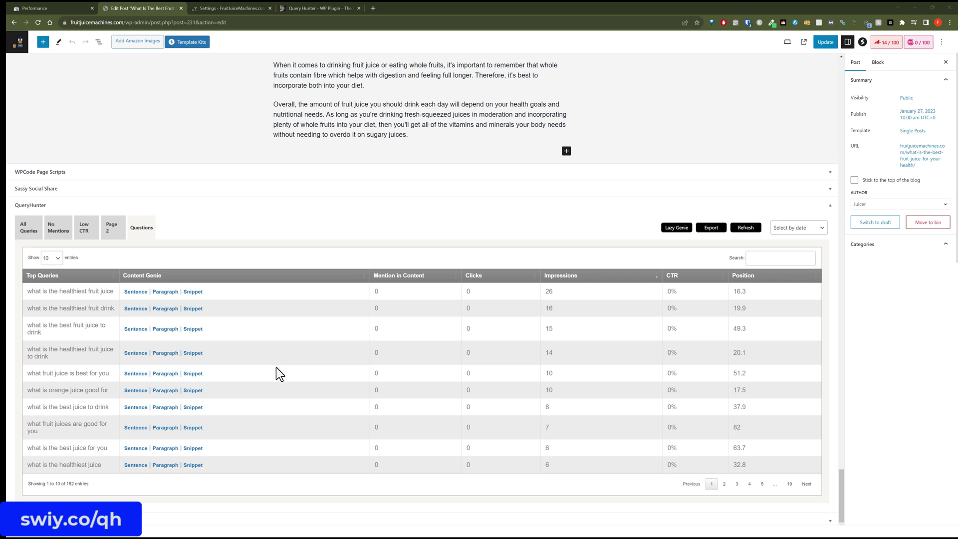
{"action": "scroll", "coordinate": [277, 367], "scroll_direction": "up", "scroll_amount": 10}
{"action": "scroll", "coordinate": [280, 367], "scroll_direction": "up", "scroll_amount": 7}
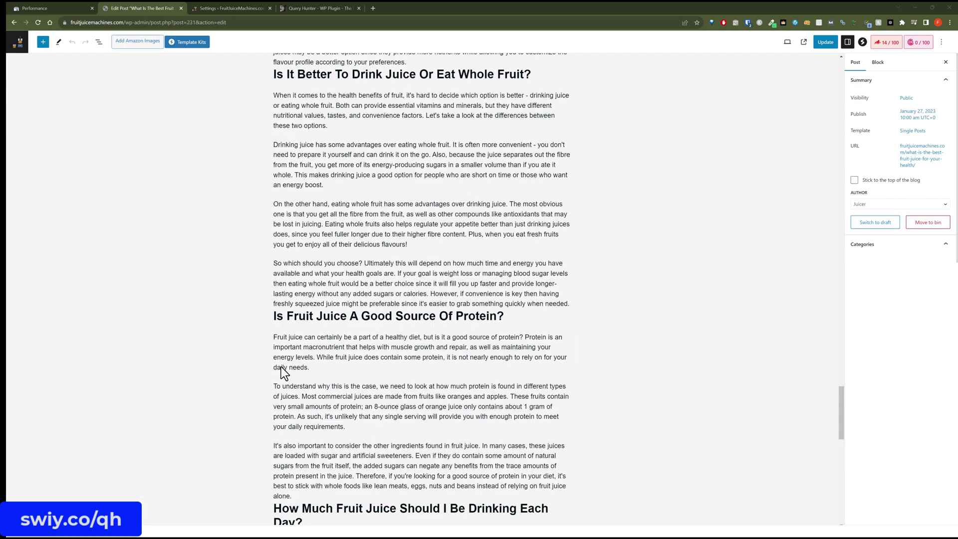
{"action": "scroll", "coordinate": [280, 366], "scroll_direction": "down", "scroll_amount": 12}
{"action": "scroll", "coordinate": [280, 374], "scroll_direction": "down", "scroll_amount": 4}
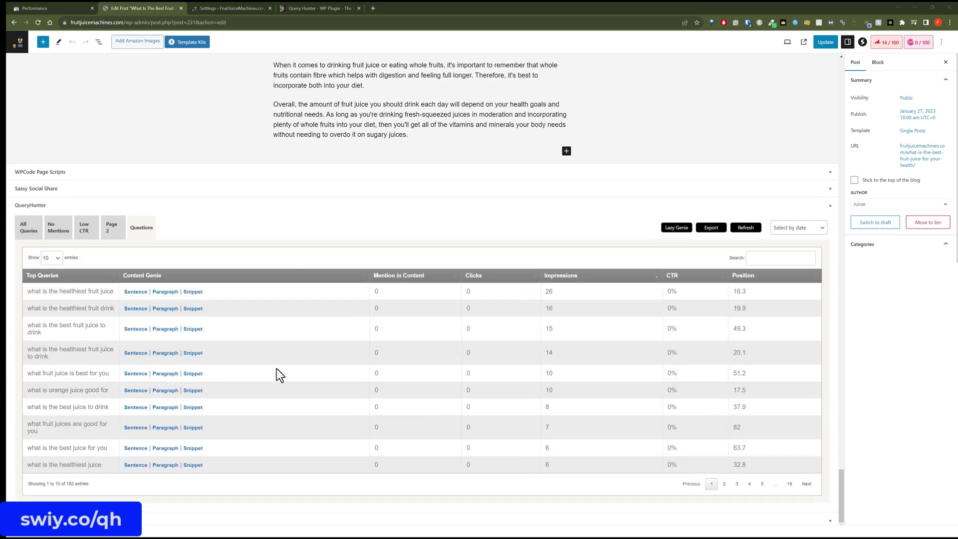